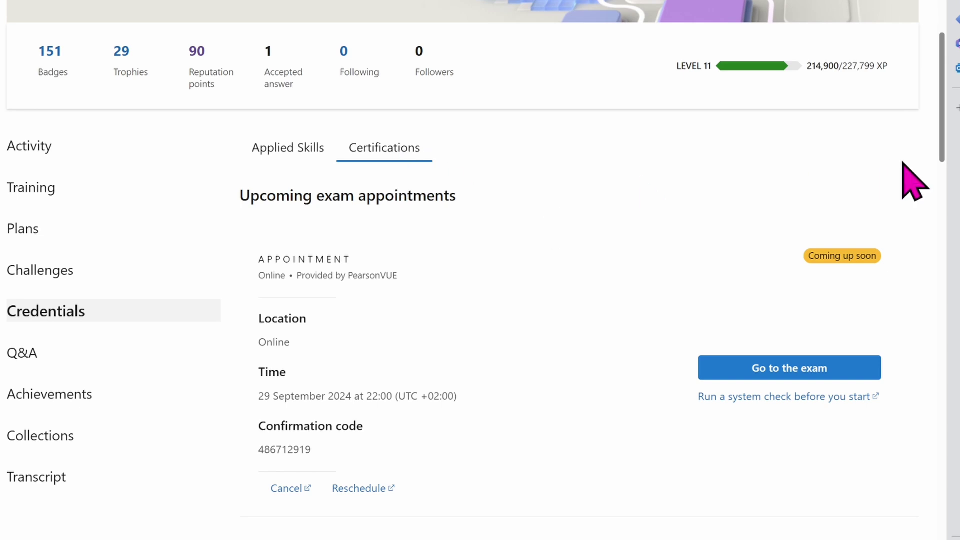
scroll(947, 200, "down", 1)
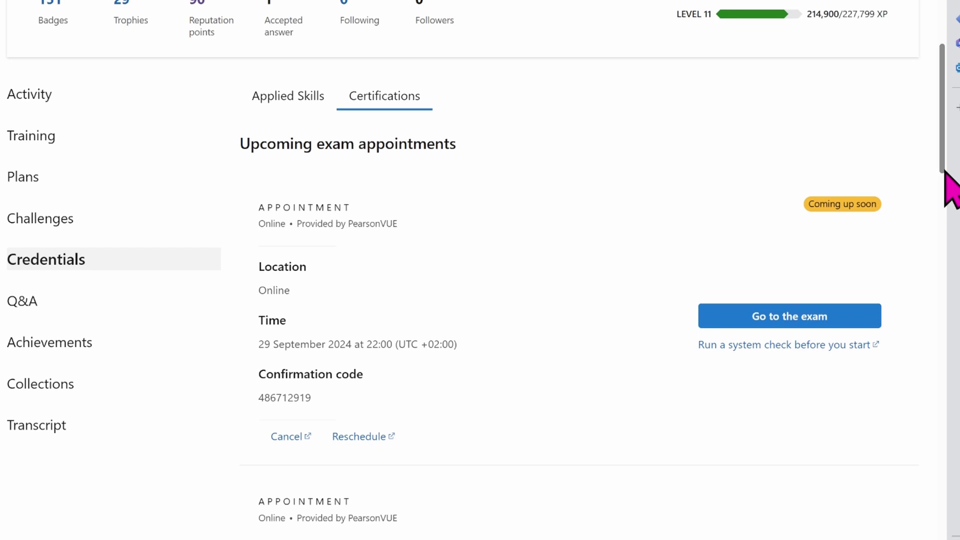
scroll(945, 172, "down", 1)
left_click_drag(946, 183, 956, 241)
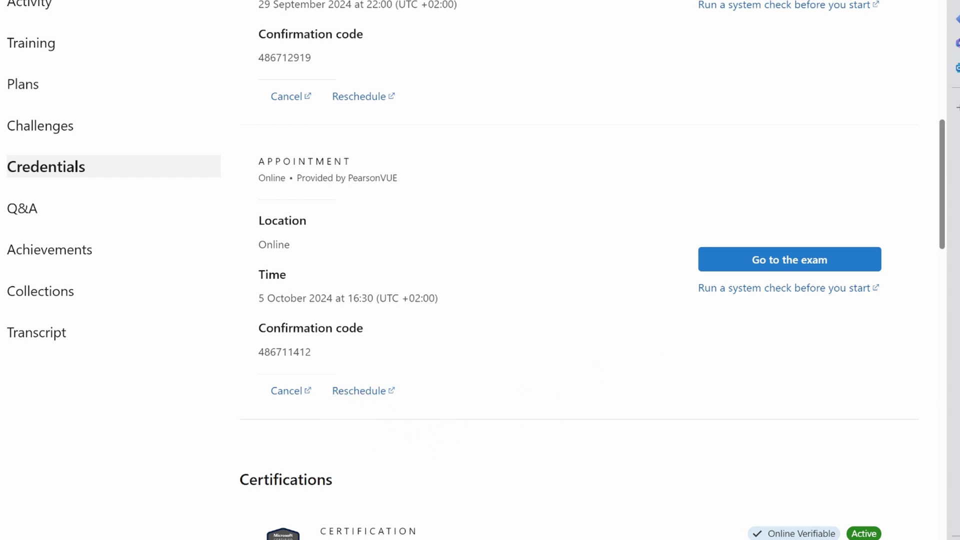
scroll(279, 471, "up", 5)
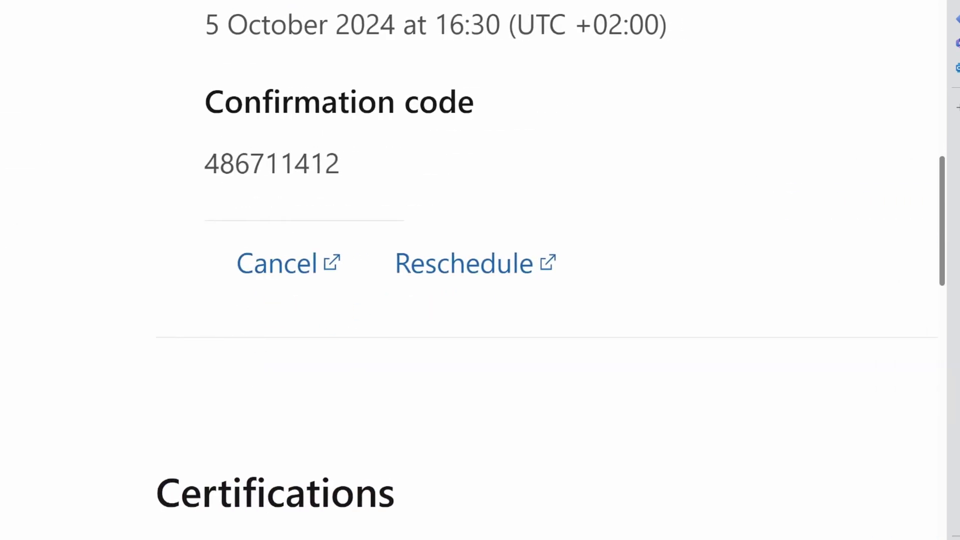
scroll(480, 270, "down", 5)
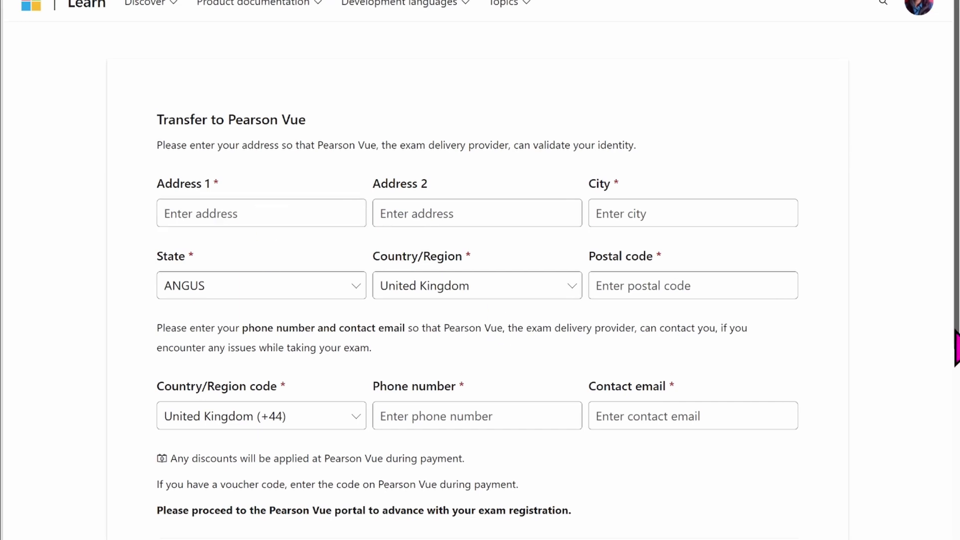
Scroll down the Transfer to Pearson Vue form to review it before arriving at the Pearson VUE dashboard.
scroll(955, 348, "down", 5)
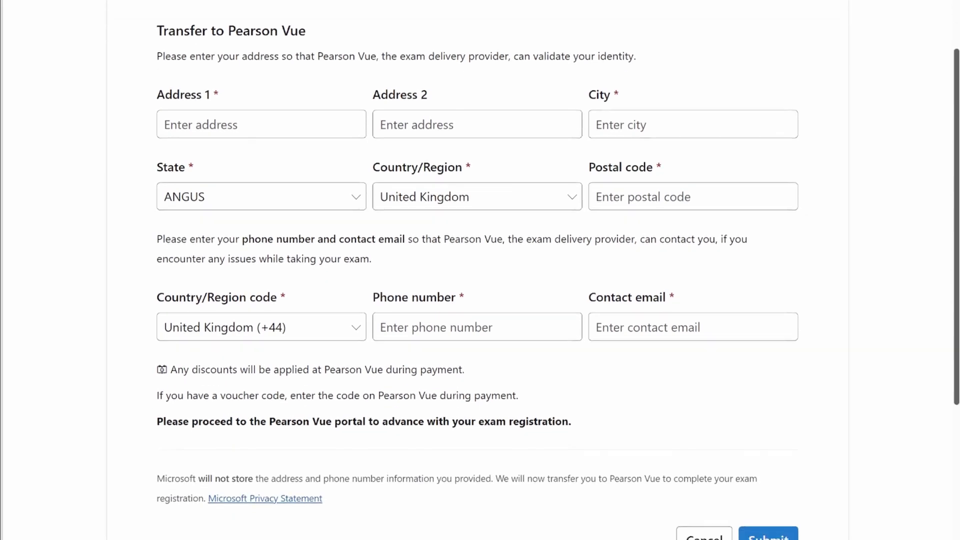
scroll(895, 434, "down", 2)
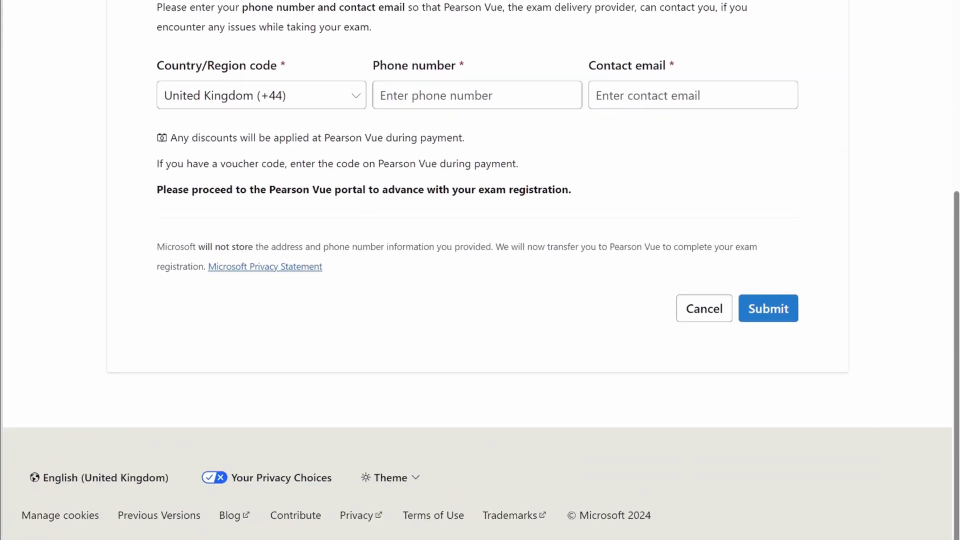
left_click_drag(955, 358, 952, 200)
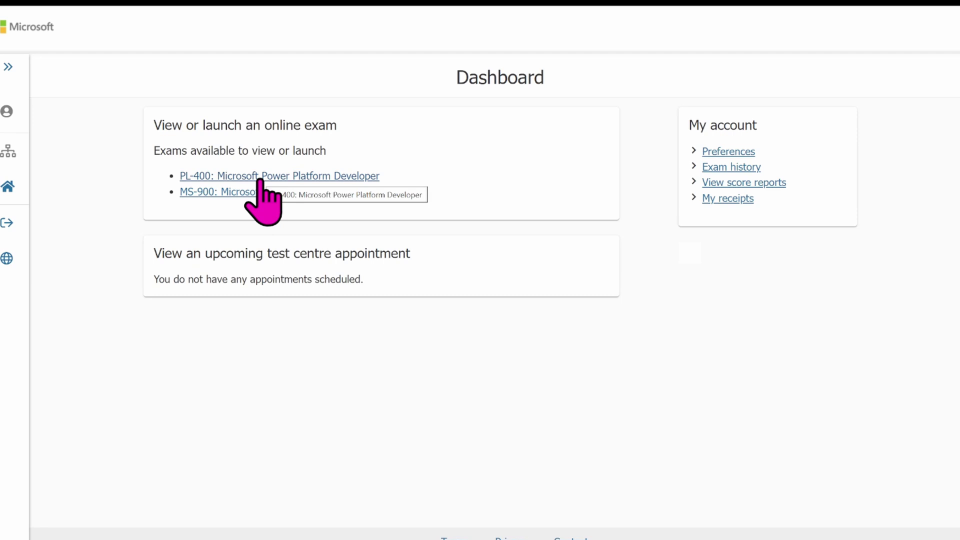
Open the PL-400 exam from the dashboard and reschedule its 5 October appointment.
left_click(261, 178)
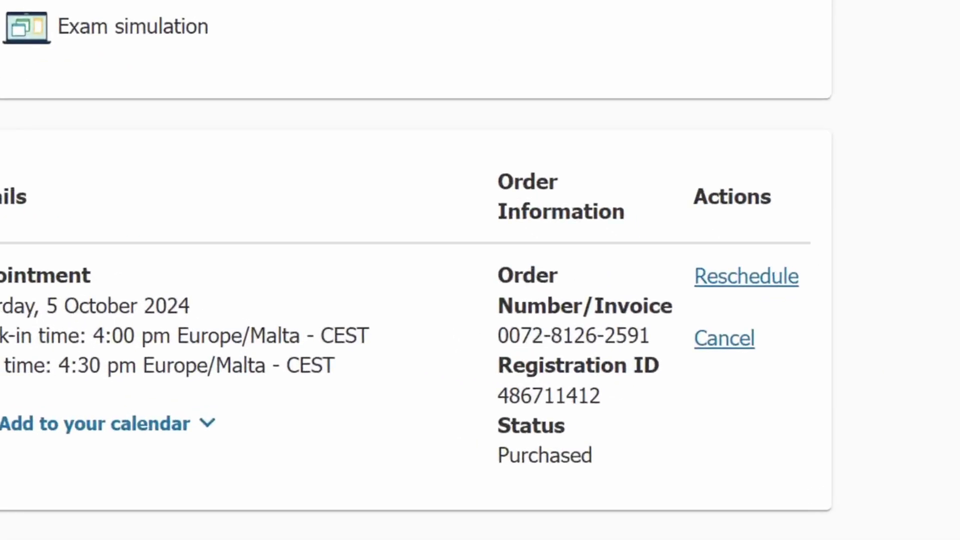
left_click(744, 276)
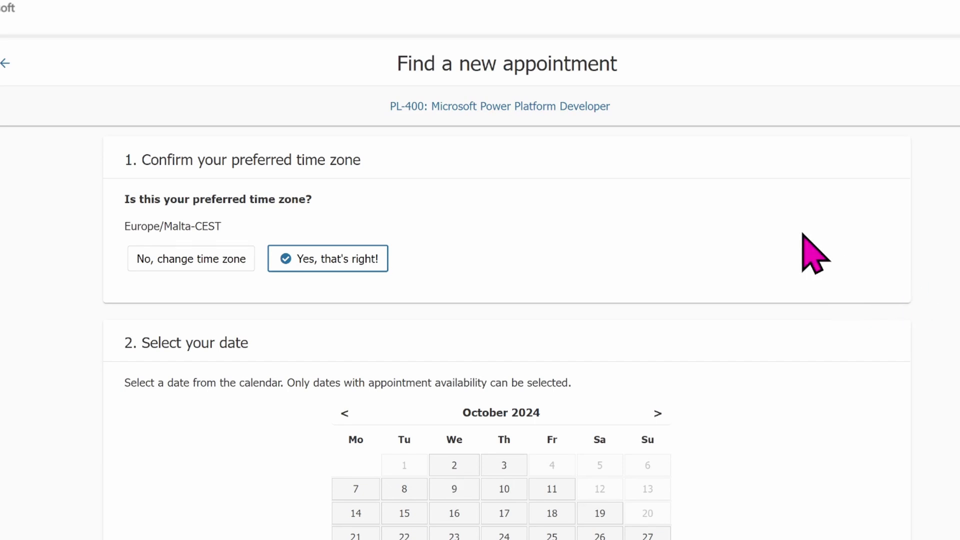
Select Friday 18 October 2024 in the calendar, keeping the Europe/Malta-CEST time zone.
scroll(480, 270, "down", 4)
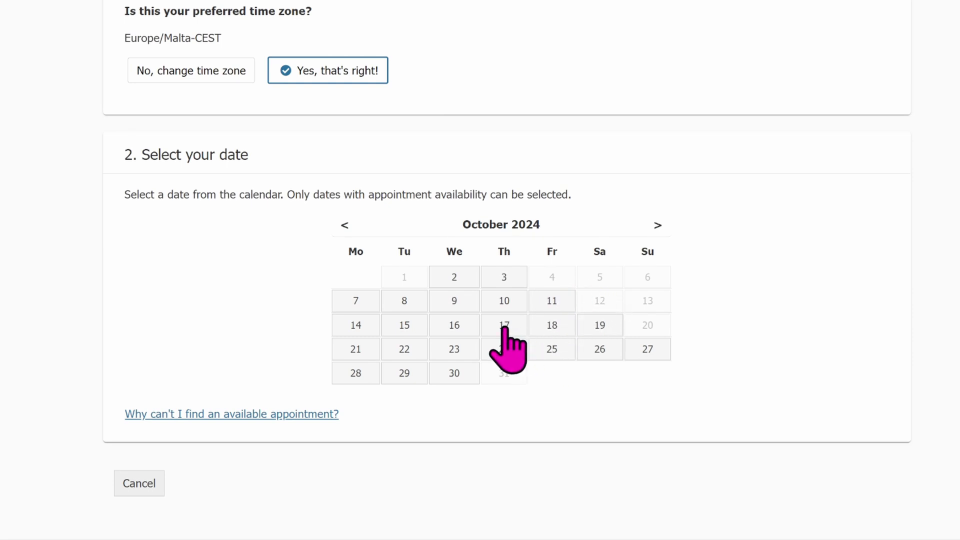
left_click(553, 325)
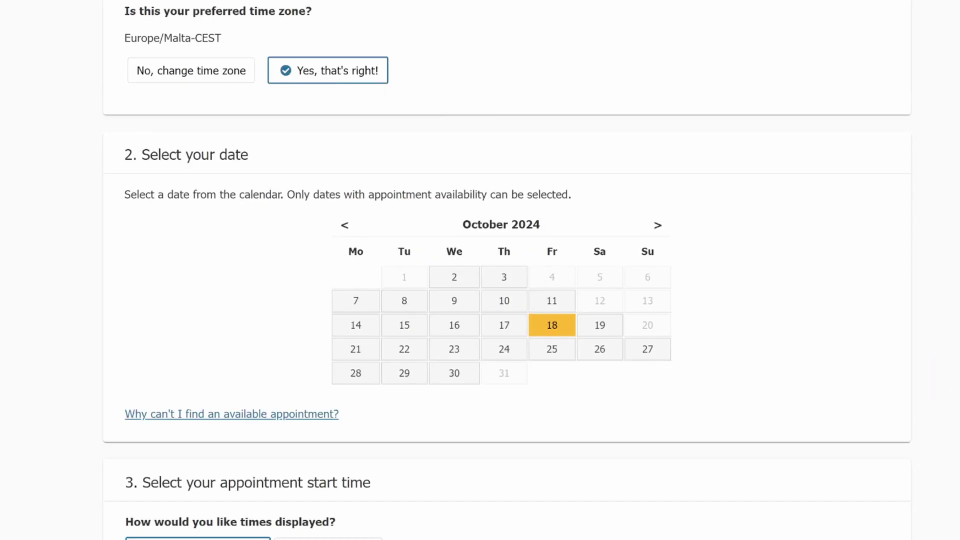
scroll(507, 270, "down", 6)
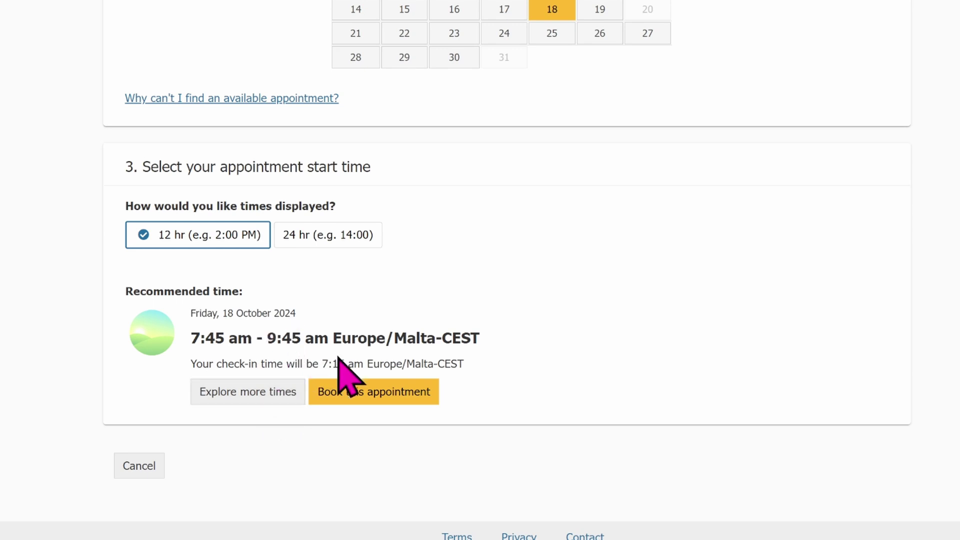
Choose the 9:45 pm start time (9:45–11:45 pm) from the evening slots on 18 October.
left_click(236, 403)
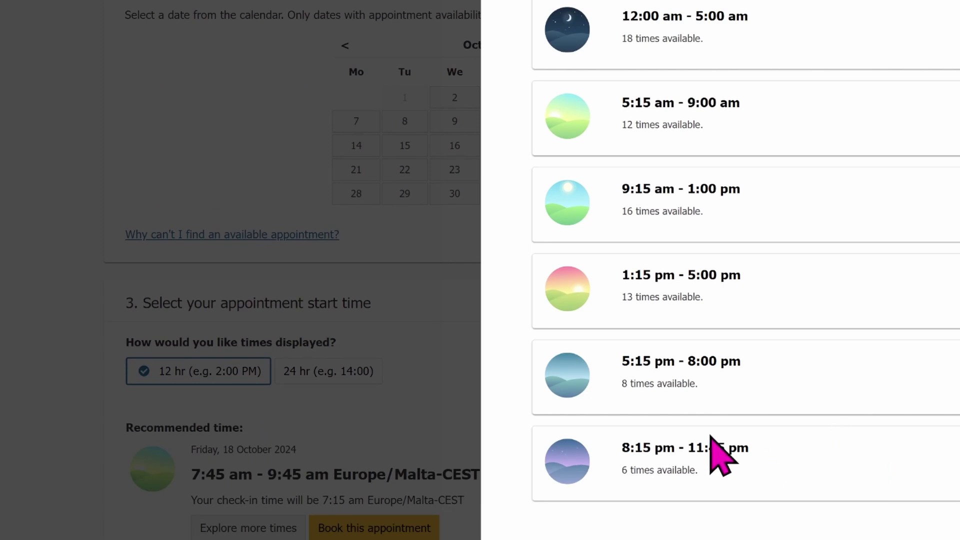
left_click(696, 456)
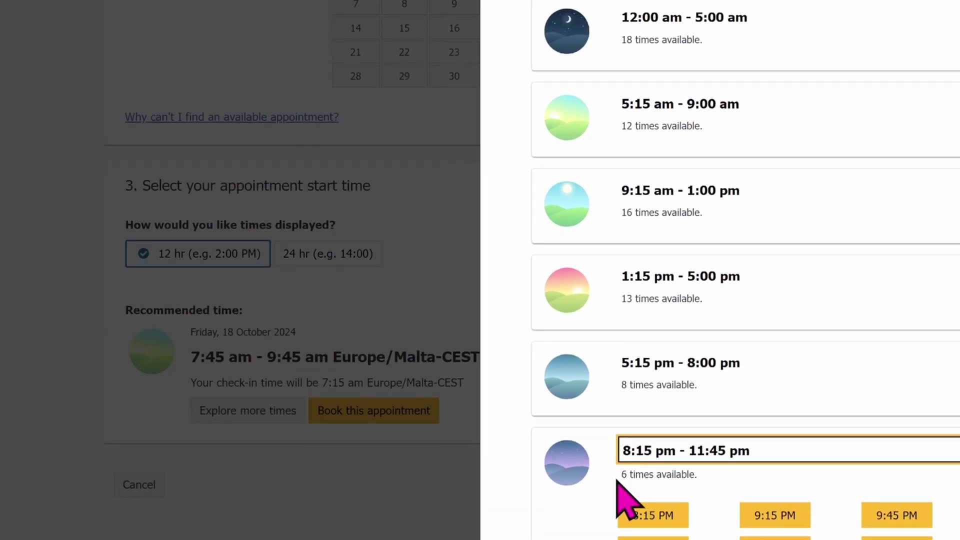
left_click_drag(620, 472, 724, 489)
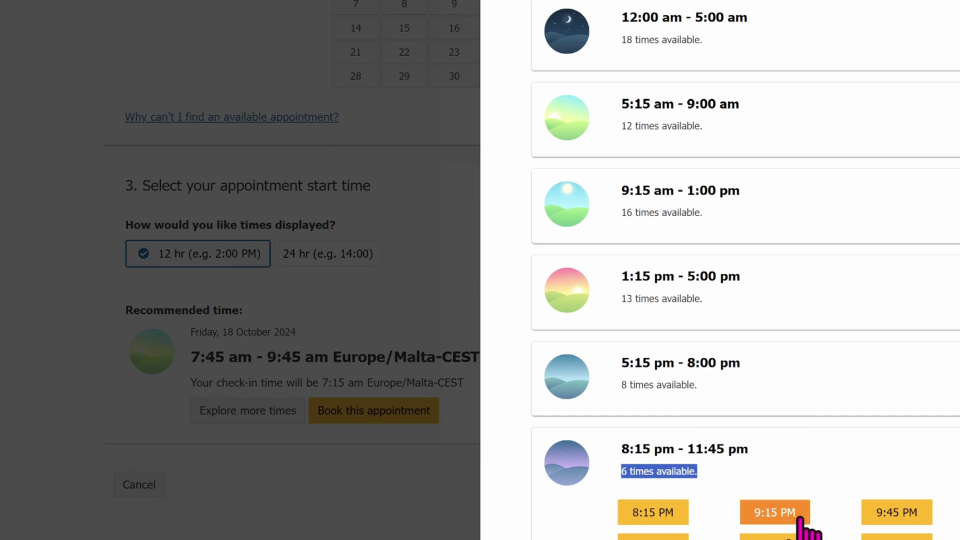
left_click(869, 512)
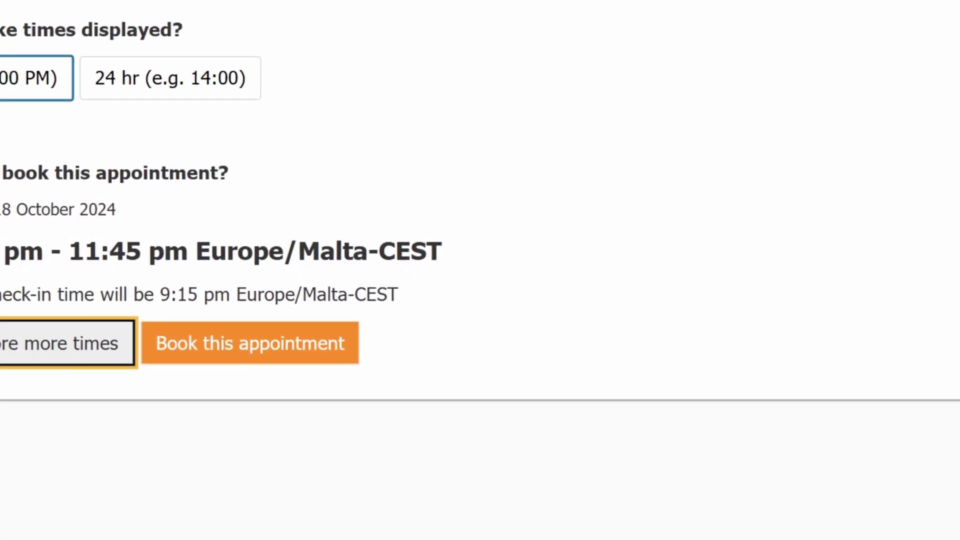
Book the 18 October slot and accept the Candidate Agreement terms.
left_click(225, 332)
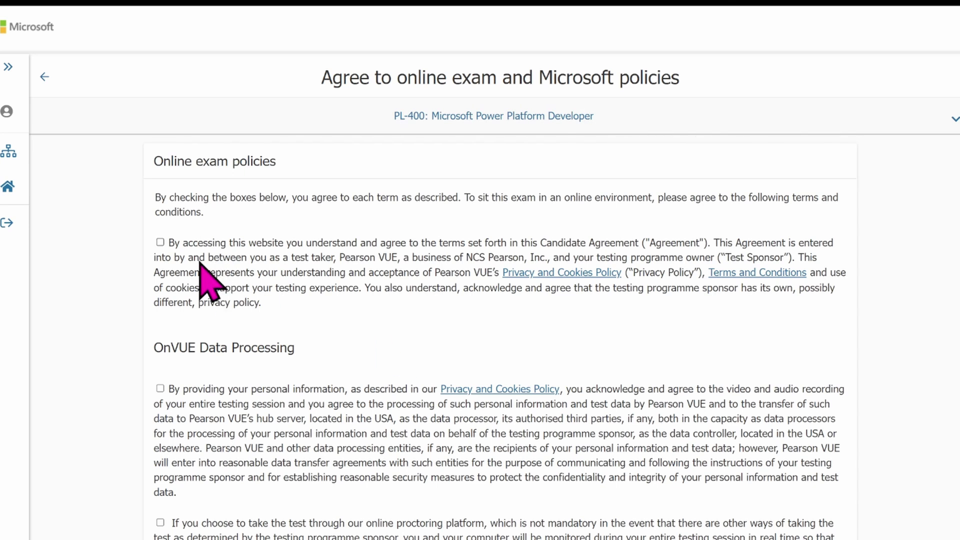
left_click(160, 243)
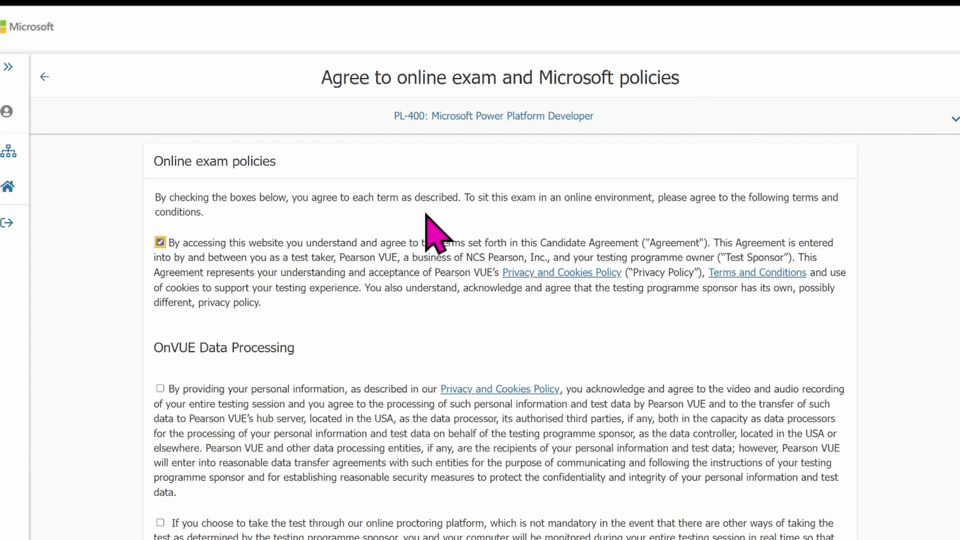
Accept the OnVUE Data Processing, online proctoring monitoring and Third Party Prohibition terms.
left_click(160, 389)
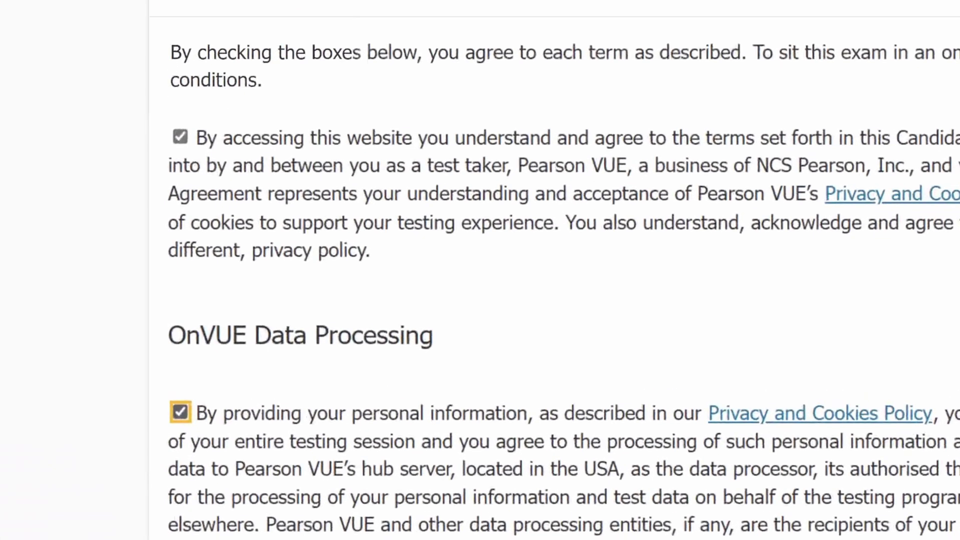
scroll(555, 270, "down", 8)
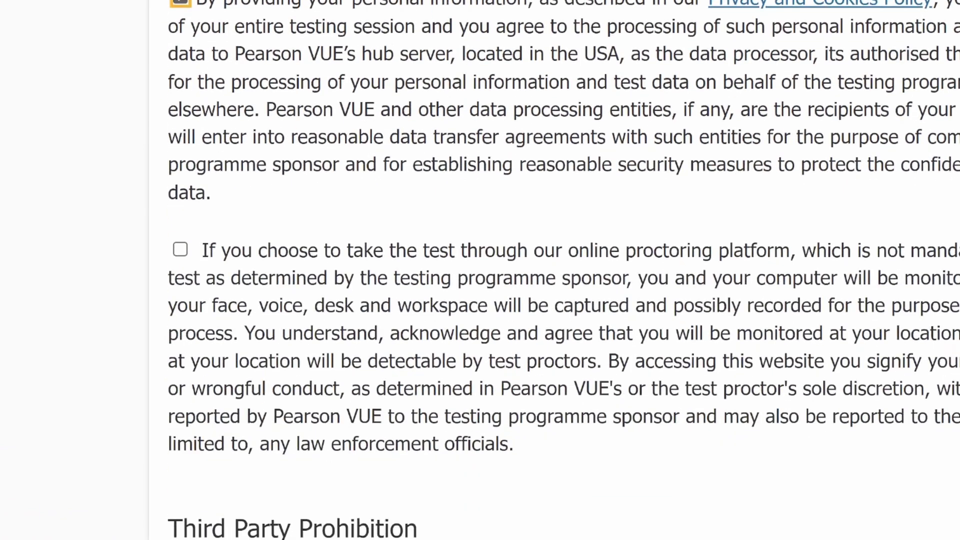
left_click(180, 248)
scroll(563, 270, "down", 6)
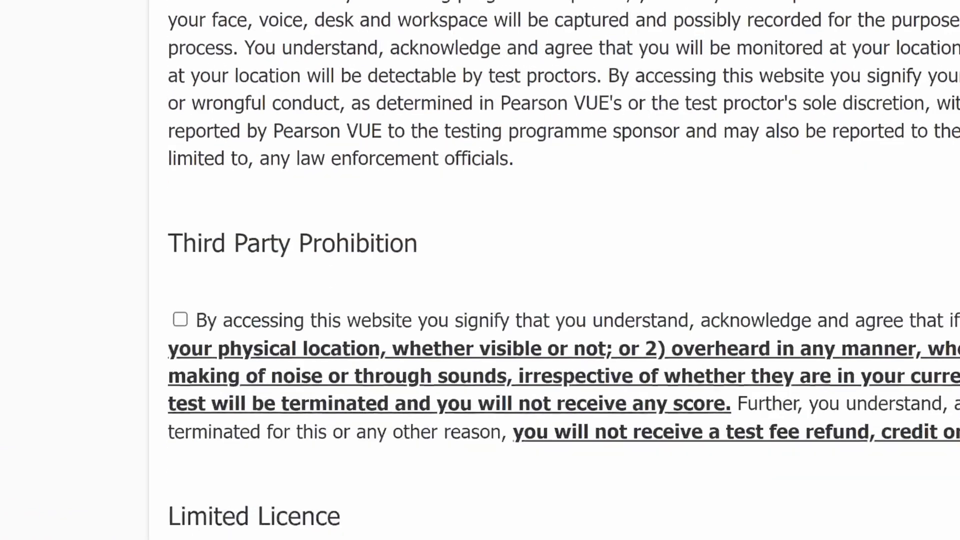
left_click(180, 271)
scroll(563, 270, "down", 5)
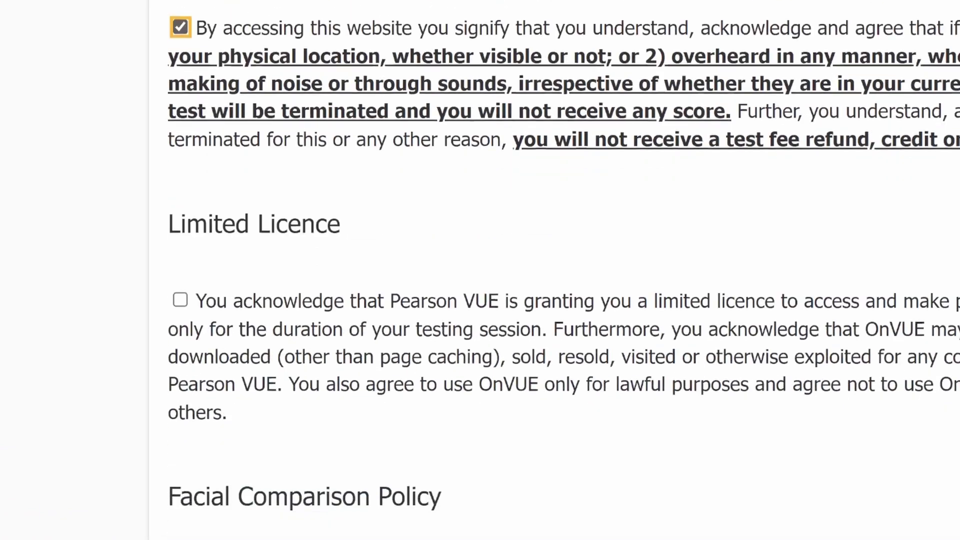
Accept the Limited Licence, Facial Comparison and Testing Space Verification policies, scrolling to the page end.
left_click(180, 294)
scroll(562, 270, "down", 5)
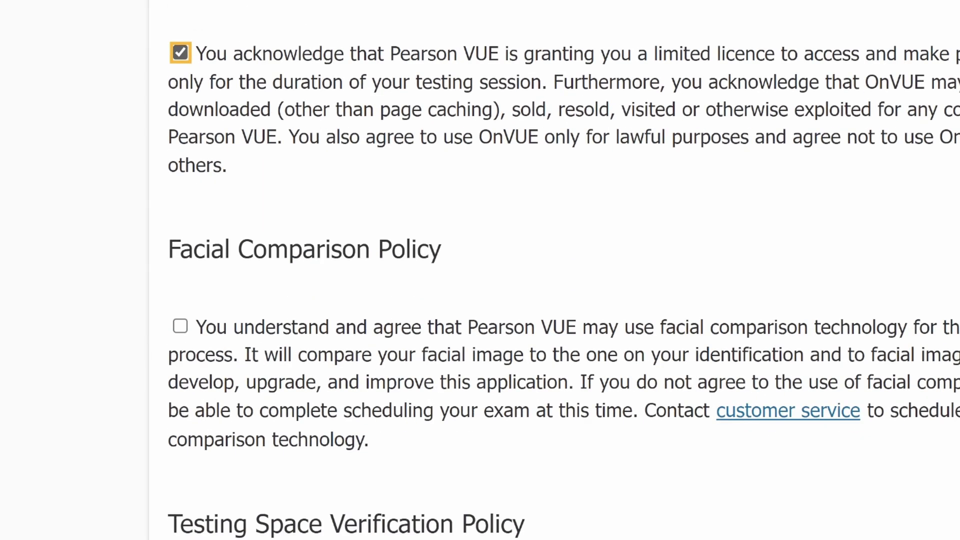
left_click(180, 326)
scroll(563, 270, "down", 6)
left_click(180, 305)
scroll(563, 270, "down", 11)
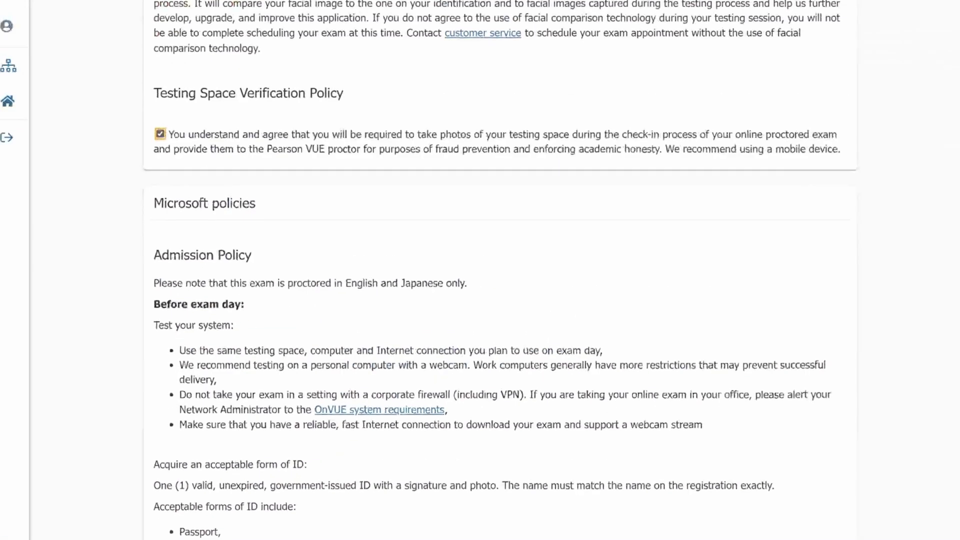
scroll(500, 270, "down", 6)
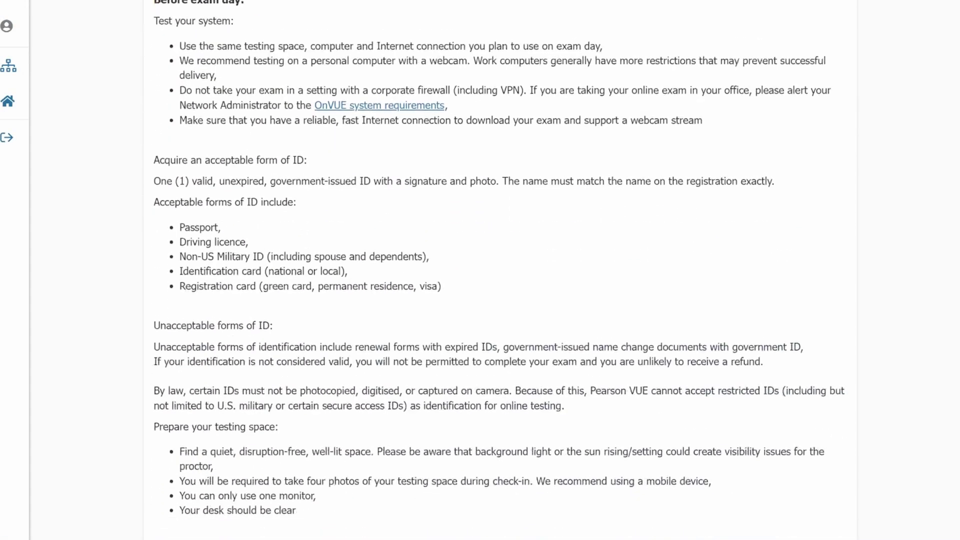
scroll(500, 270, "down", 13)
scroll(500, 270, "down", 4)
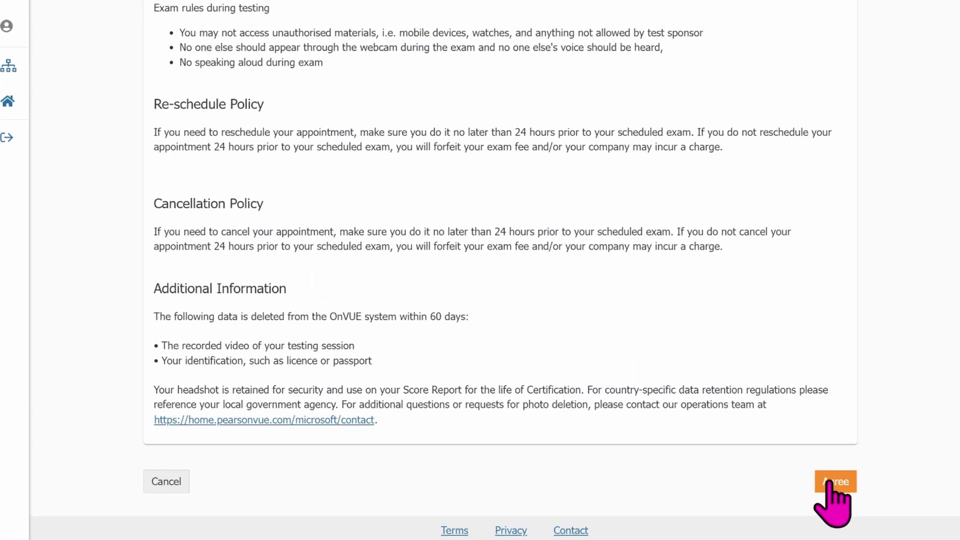
Agree to all policies and review the order summary for the 18 October 9:45 pm appointment.
left_click(832, 481)
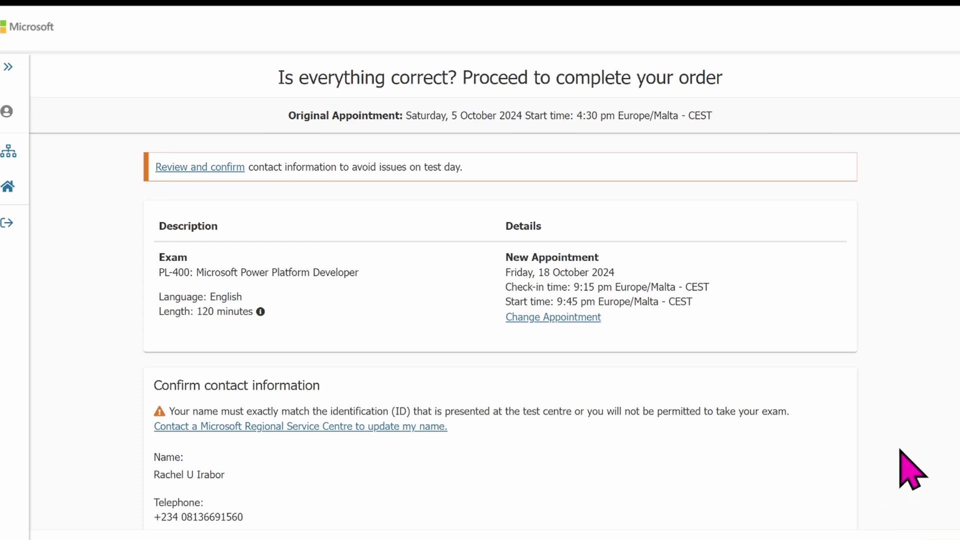
scroll(480, 270, "down", 2)
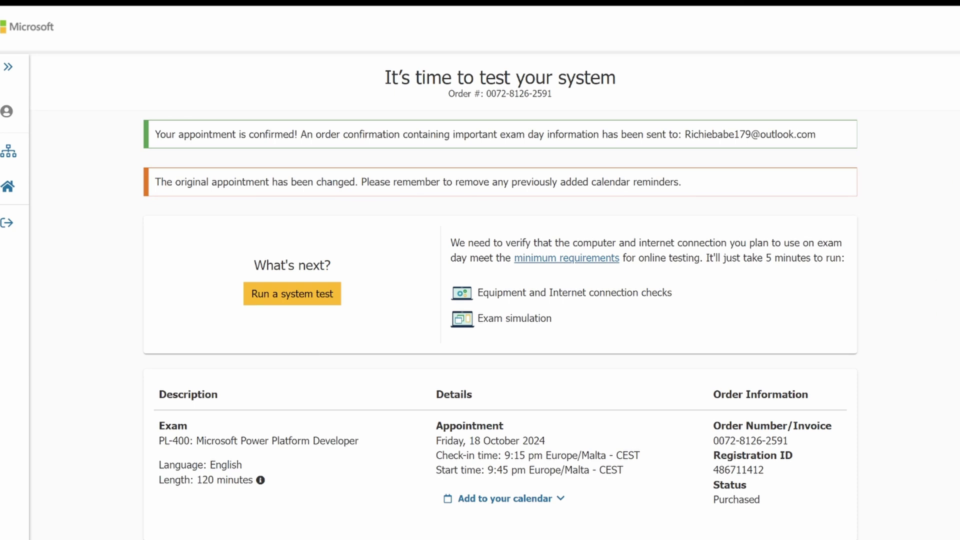
Scroll through the confirmation showing PL-400 on Friday 18 October 2024 at 9:45 pm, status Purchased.
scroll(500, 270, "down", 6)
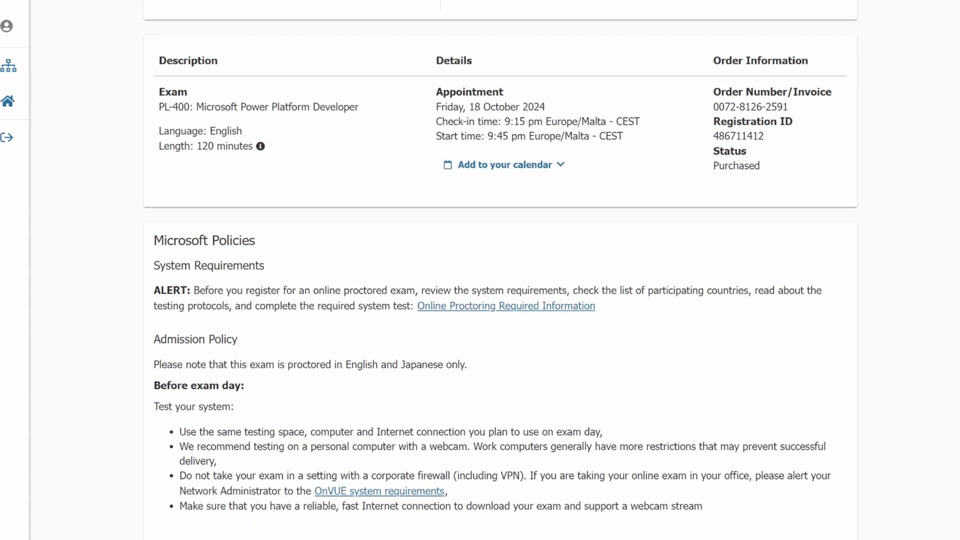
scroll(479, 270, "up", 6)
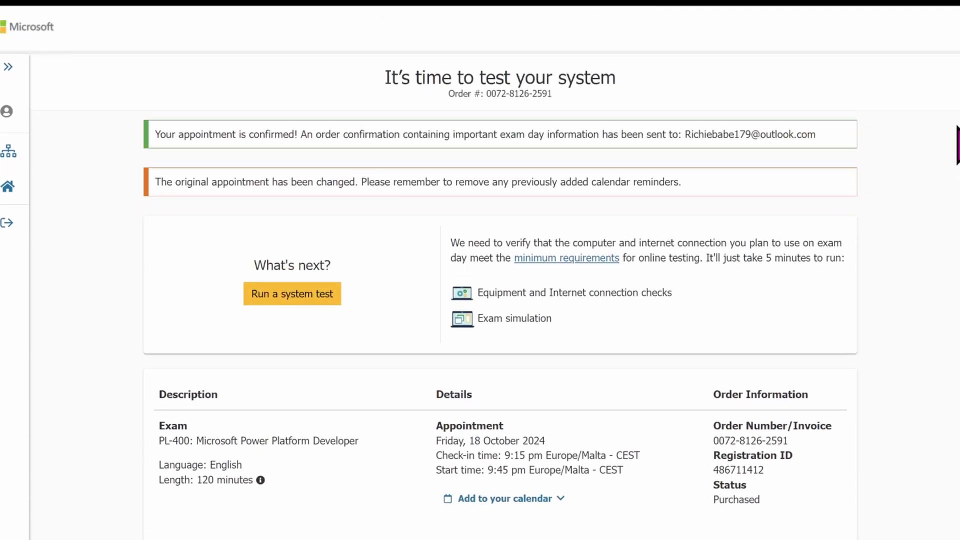
scroll(480, 270, "down", 6)
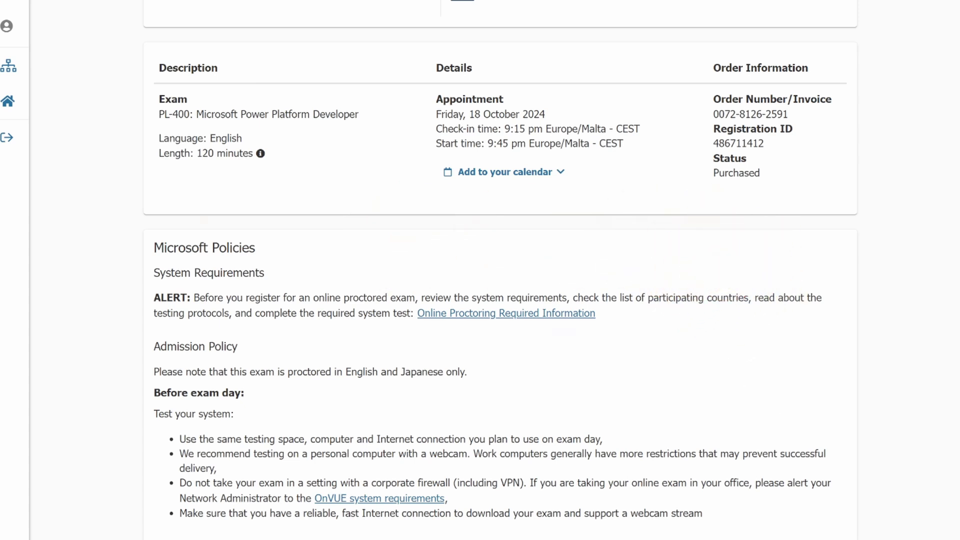
scroll(500, 270, "down", 1)
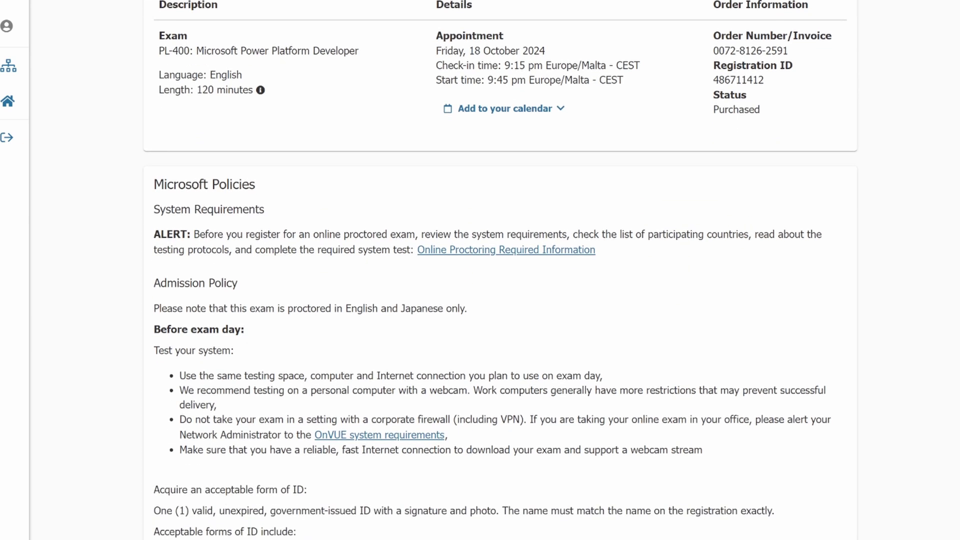